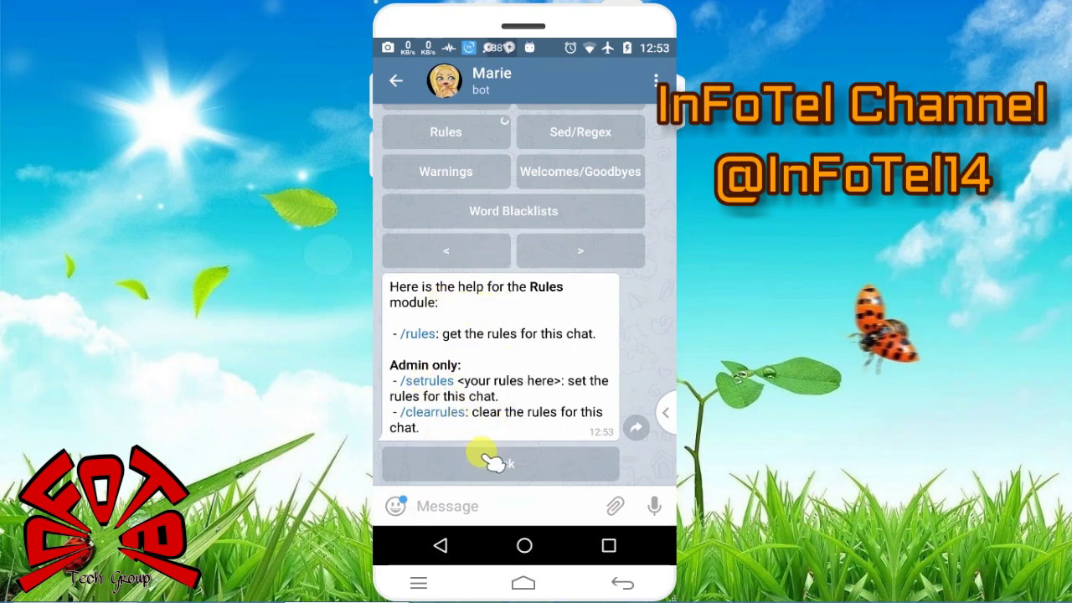
# Open the InFoTel Tutorial group and ask for its rules with /rules
pyautogui.click(442, 546)
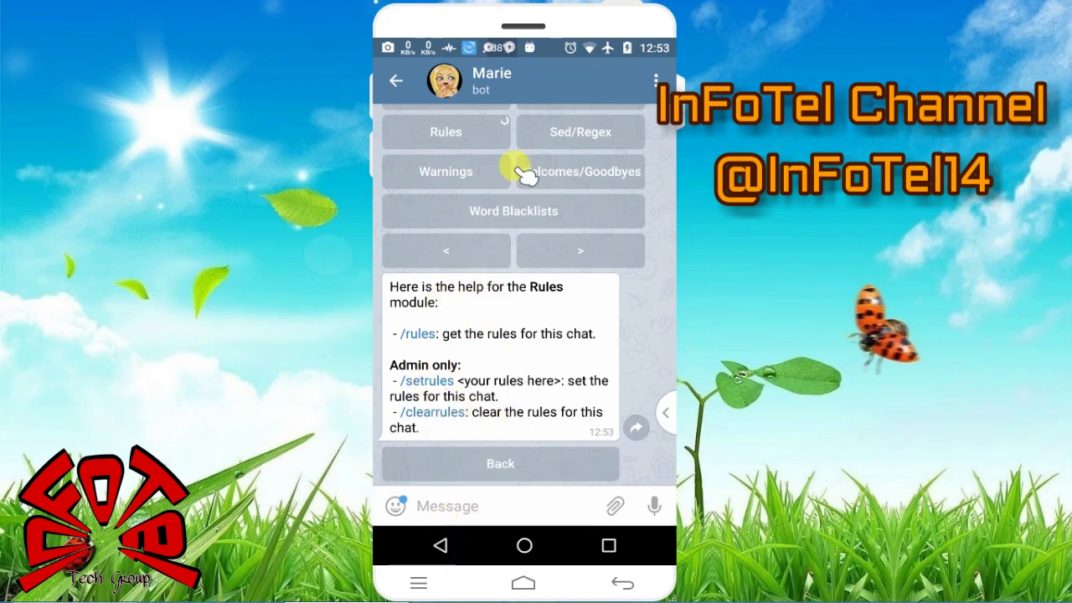
pyautogui.click(524, 123)
pyautogui.click(531, 142)
pyautogui.write('/rules')
pyautogui.press('Return')
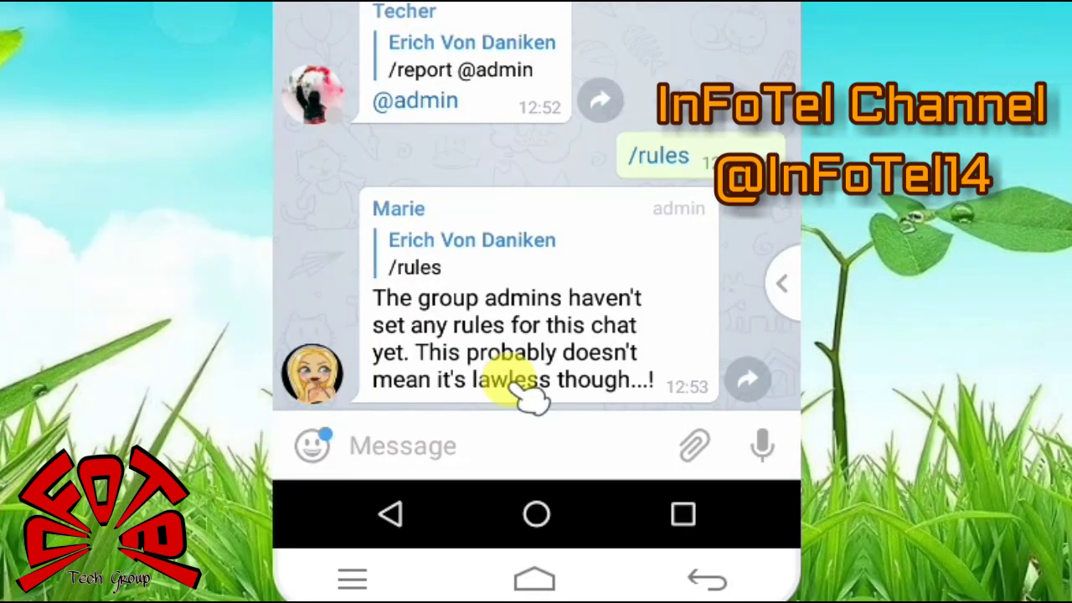
# Set the group rules to 'dont spam', recheck them with /rules, then enter /clearrules
pyautogui.write('/')
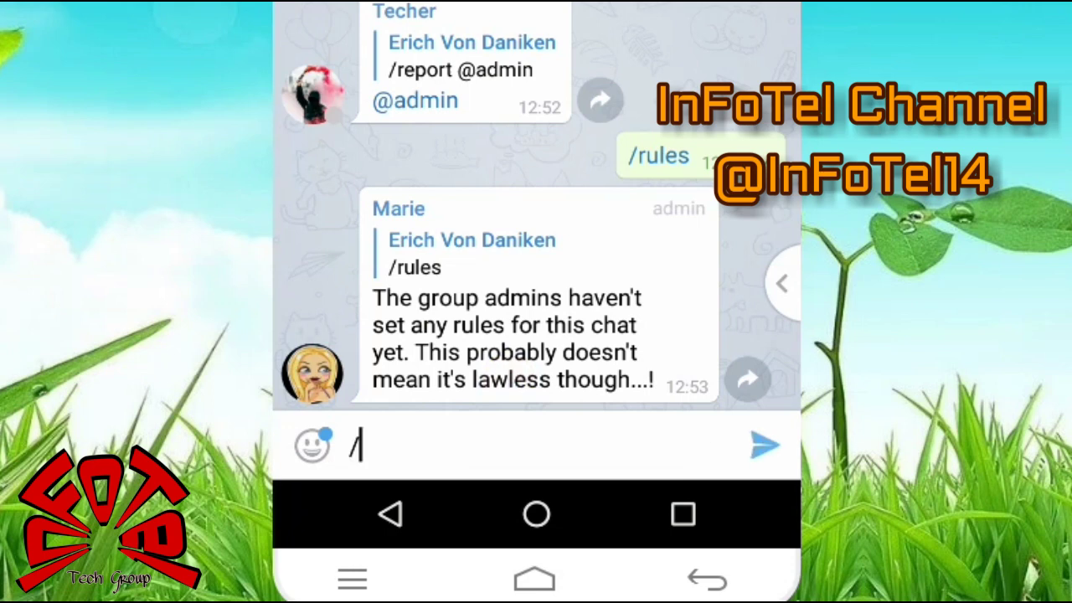
pyautogui.write('setrule')
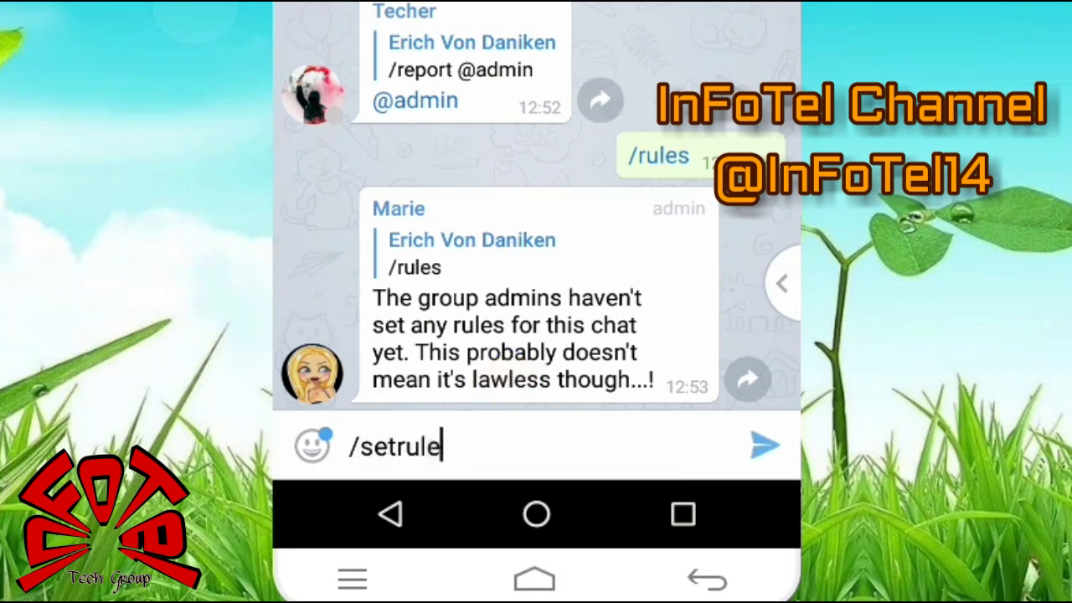
pyautogui.write('s dont spam')
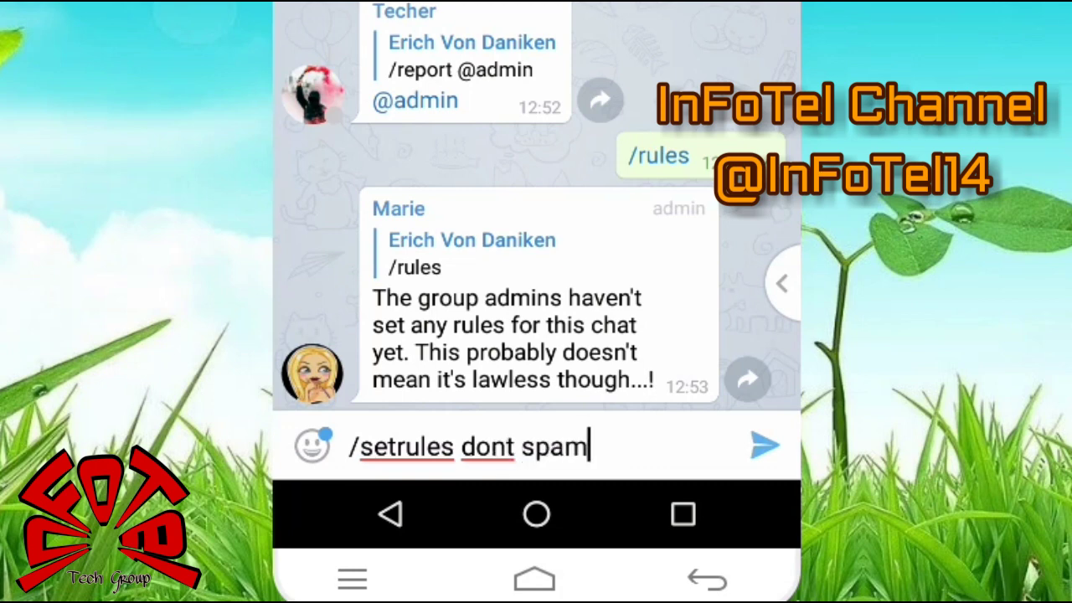
pyautogui.click(763, 446)
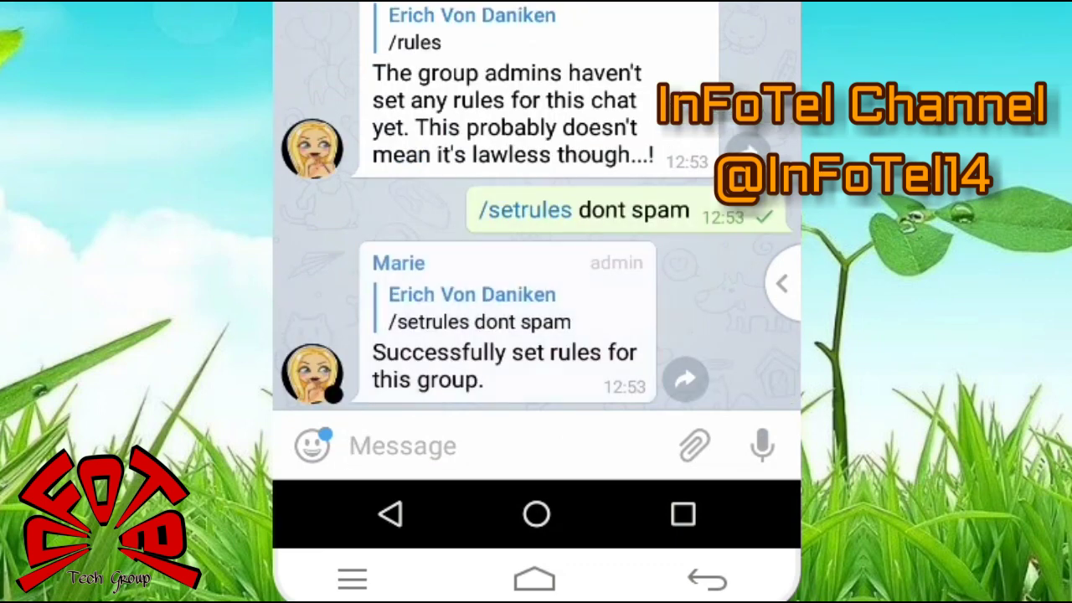
pyautogui.write('/rules')
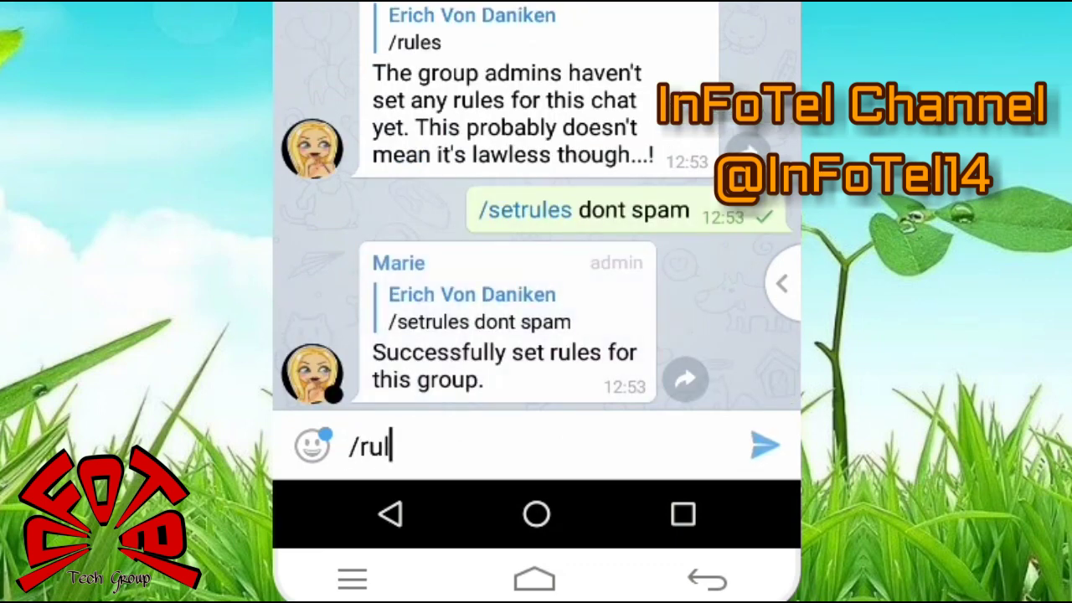
pyautogui.click(764, 444)
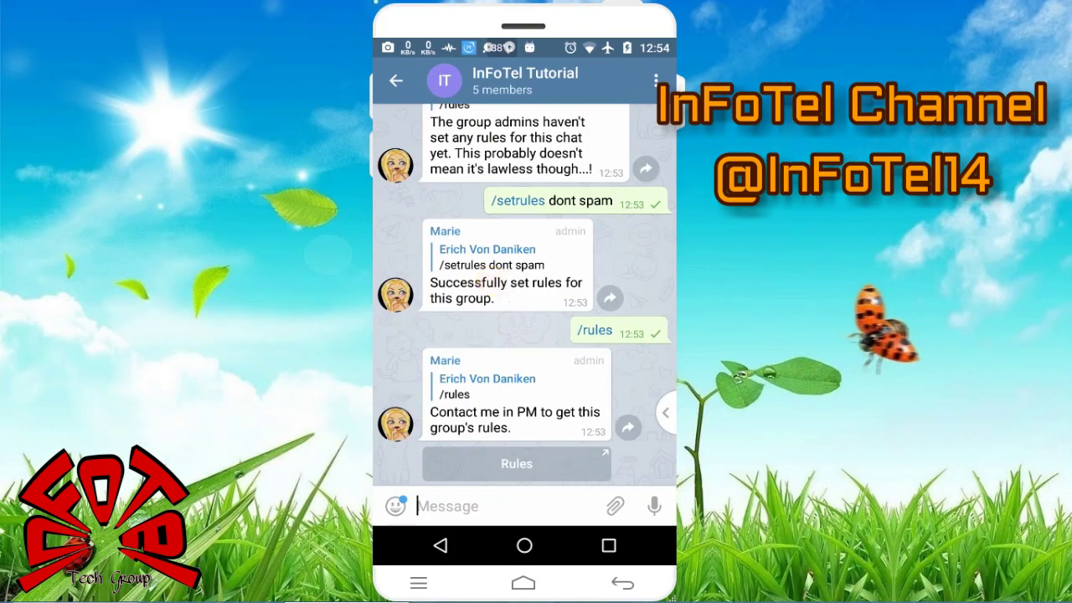
pyautogui.write('/clearrules')
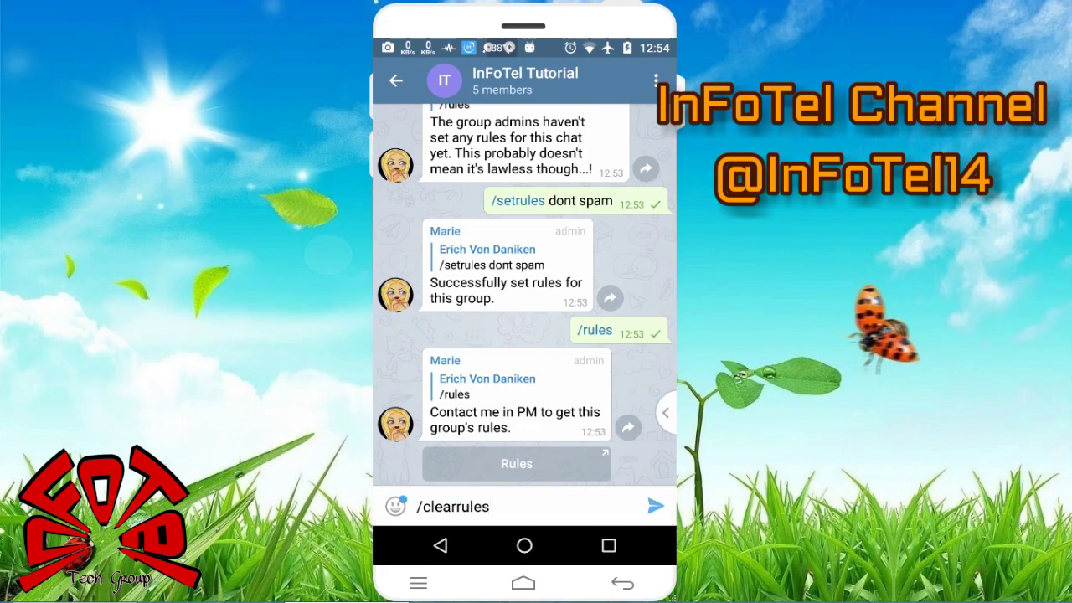
pyautogui.click(655, 506)
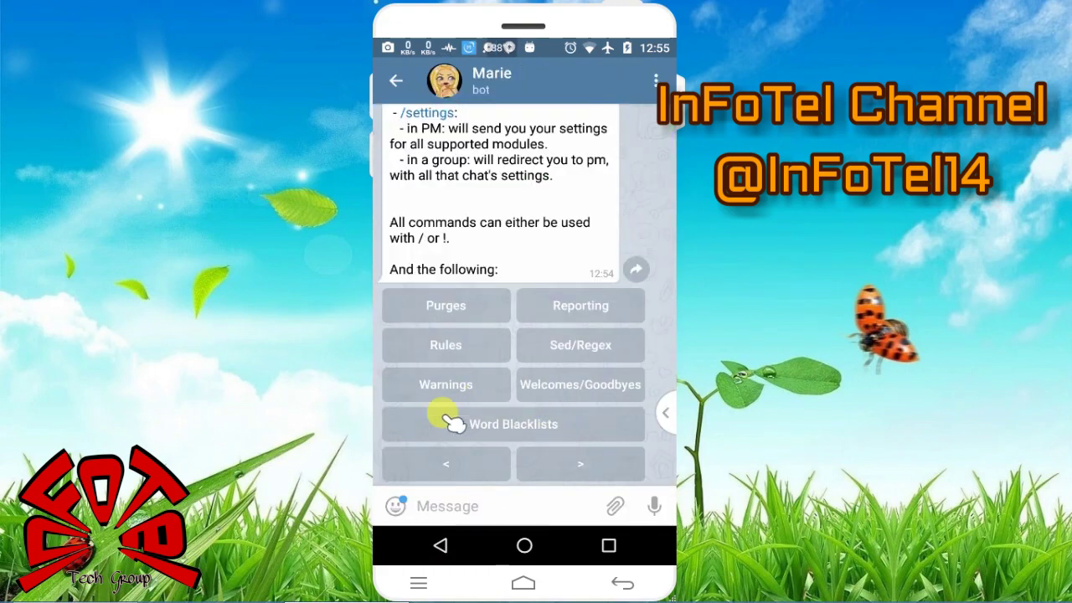
# Read through the Warnings module help in Marie's chat
pyautogui.click(490, 374)
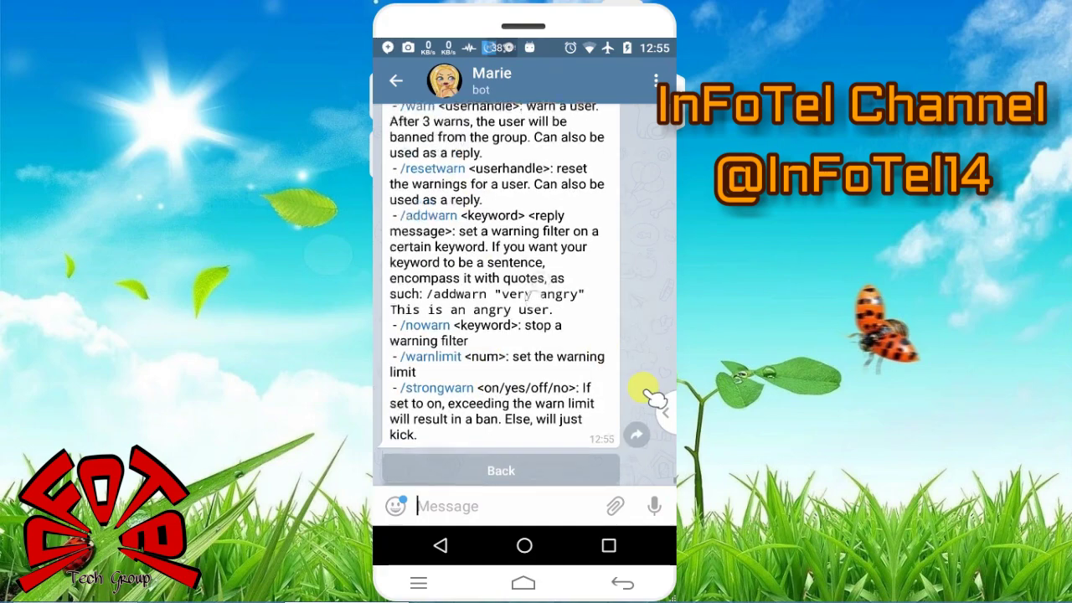
pyautogui.scroll(5, 649, 392)
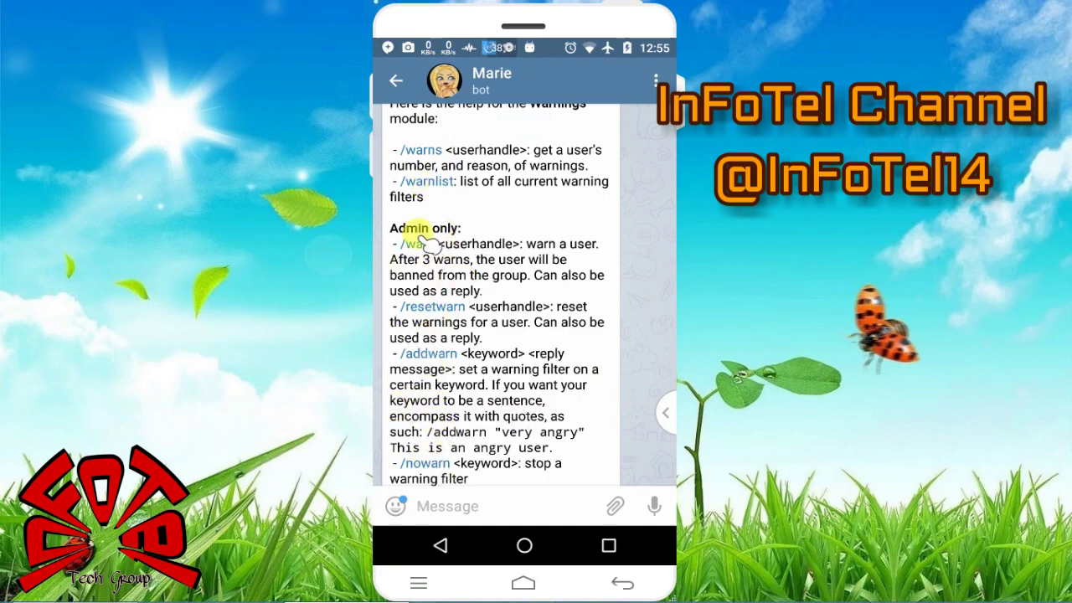
pyautogui.scroll(-3, 610, 222)
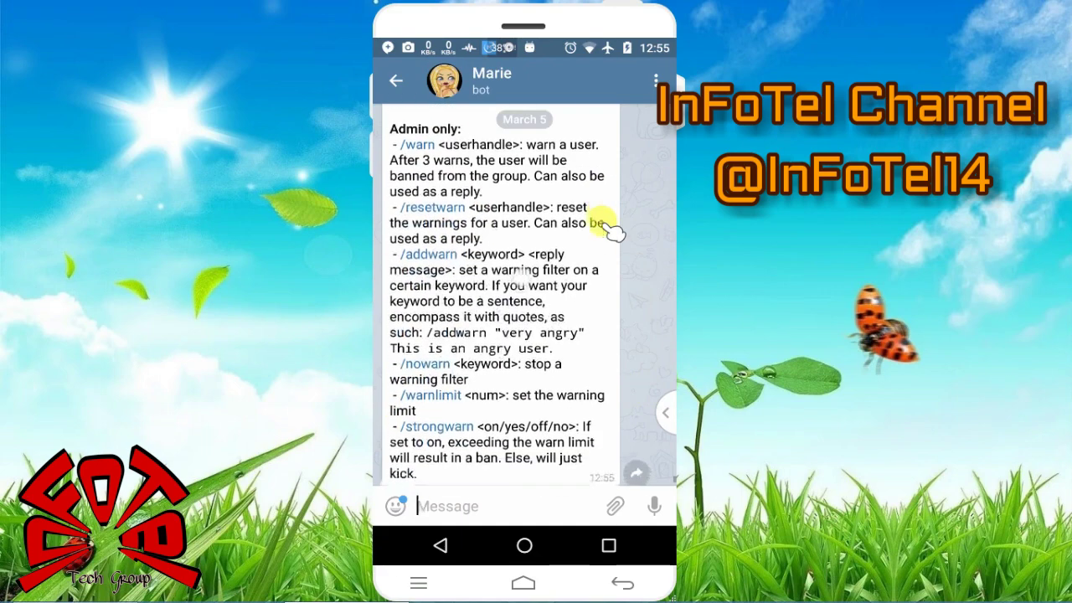
pyautogui.scroll(-1, 612, 222)
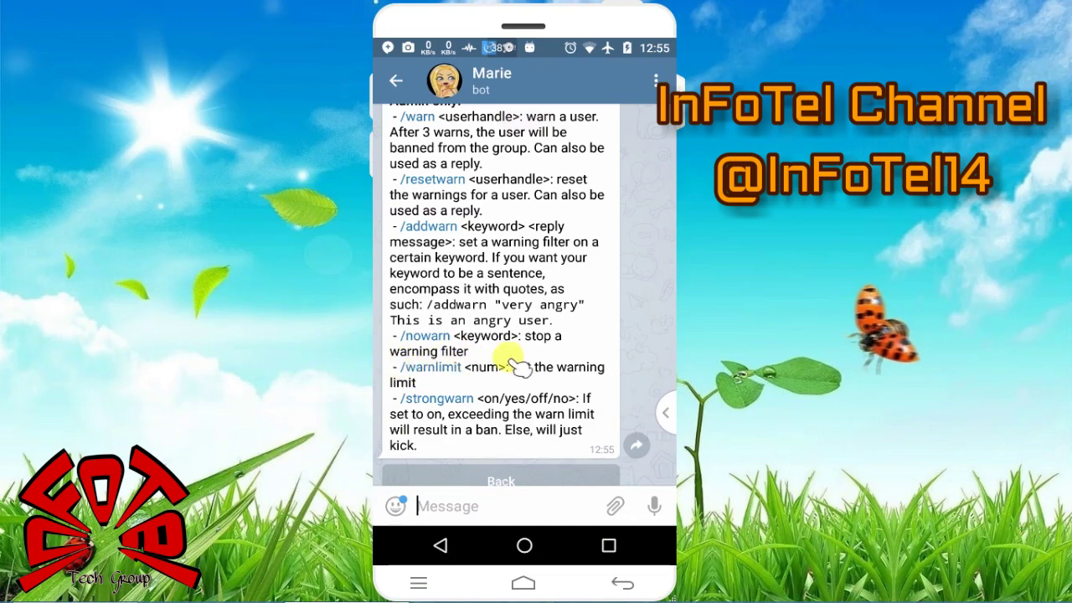
# Return to the InFoTel Tutorial group via the supergroups list
pyautogui.press('Escape')
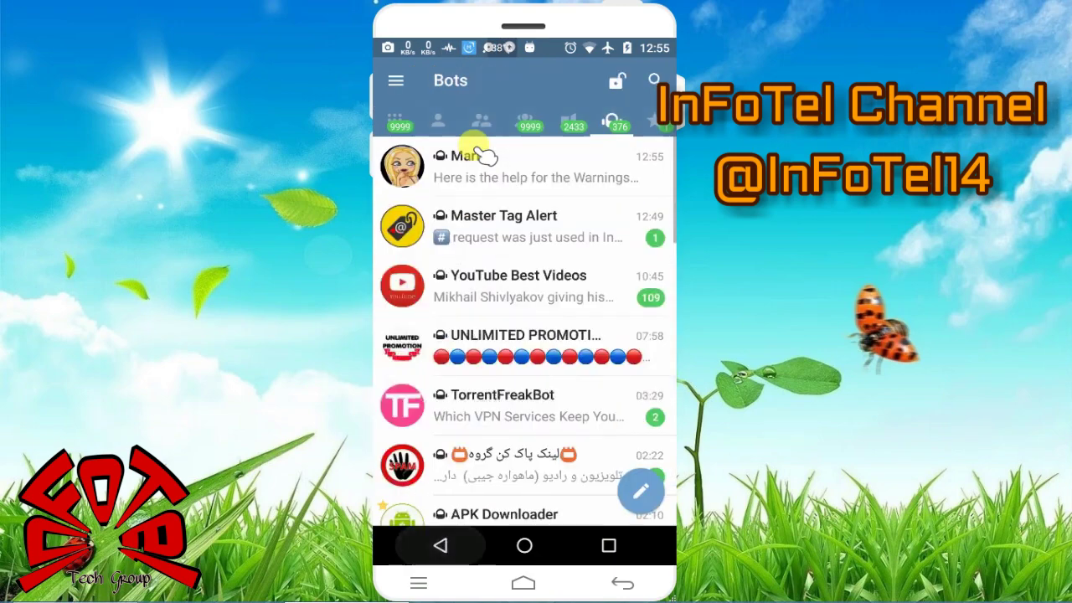
pyautogui.click(473, 125)
pyautogui.click(486, 157)
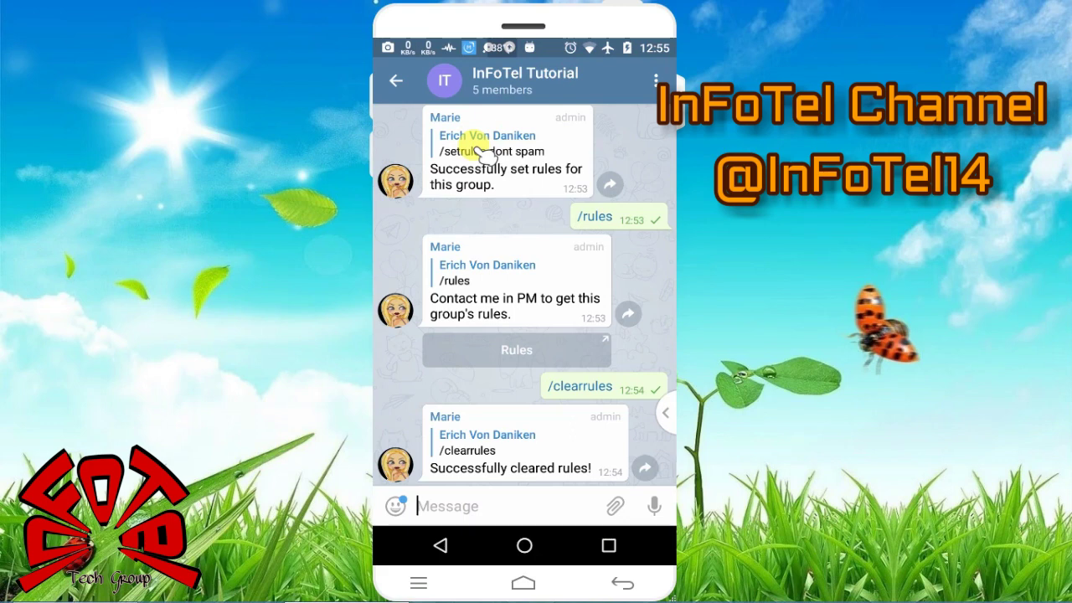
# Set the group's warn limit to 5 with /warnlimit, then reply to a member's message
pyautogui.write('/warnli')
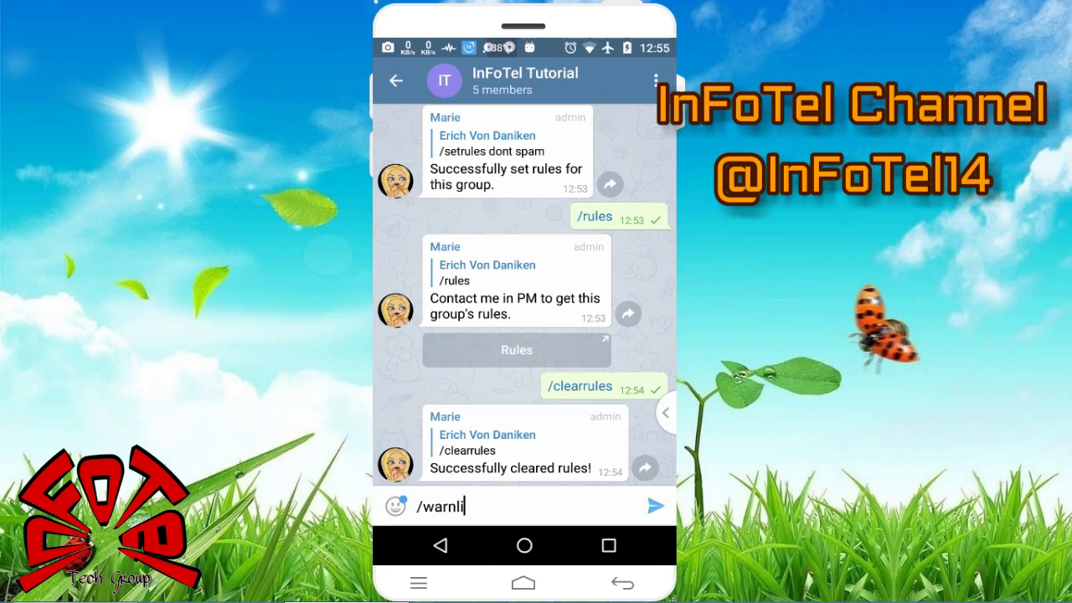
pyautogui.write('mit 5')
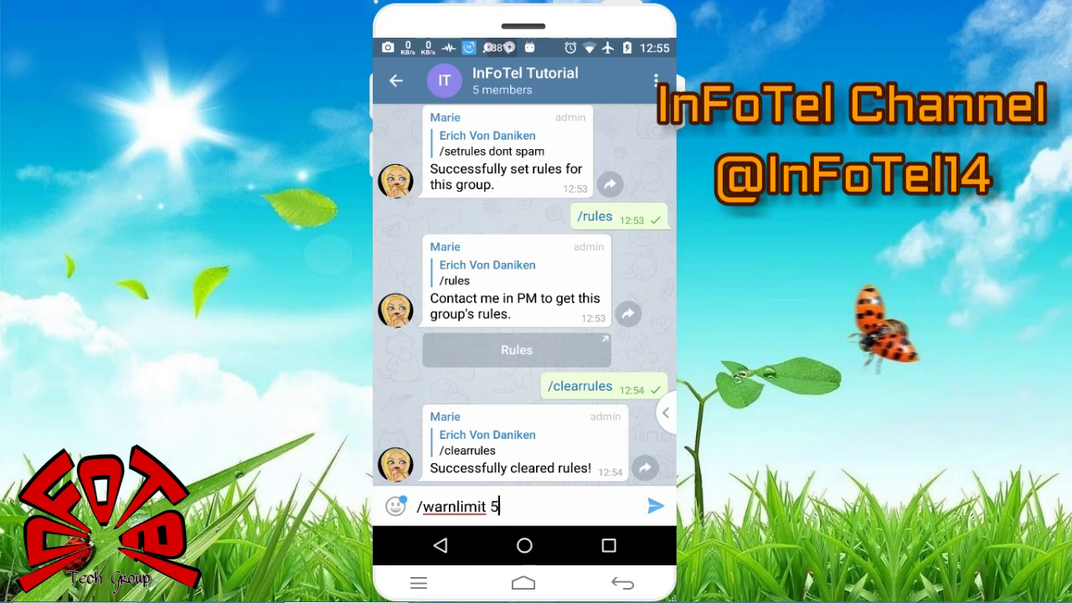
pyautogui.click(655, 506)
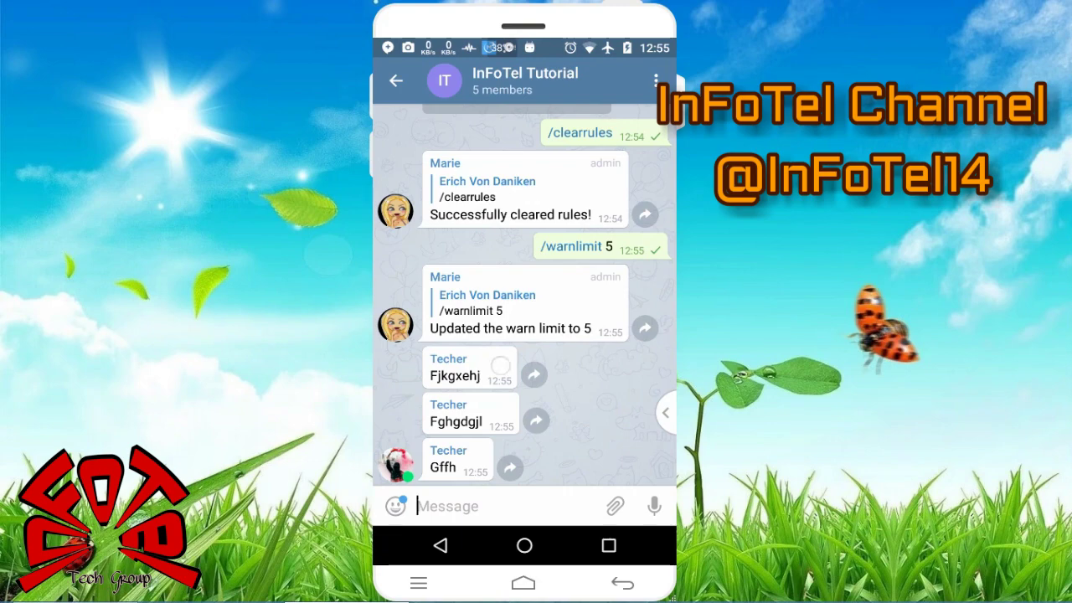
pyautogui.moveTo(500, 365); pyautogui.dragTo(402, 368)
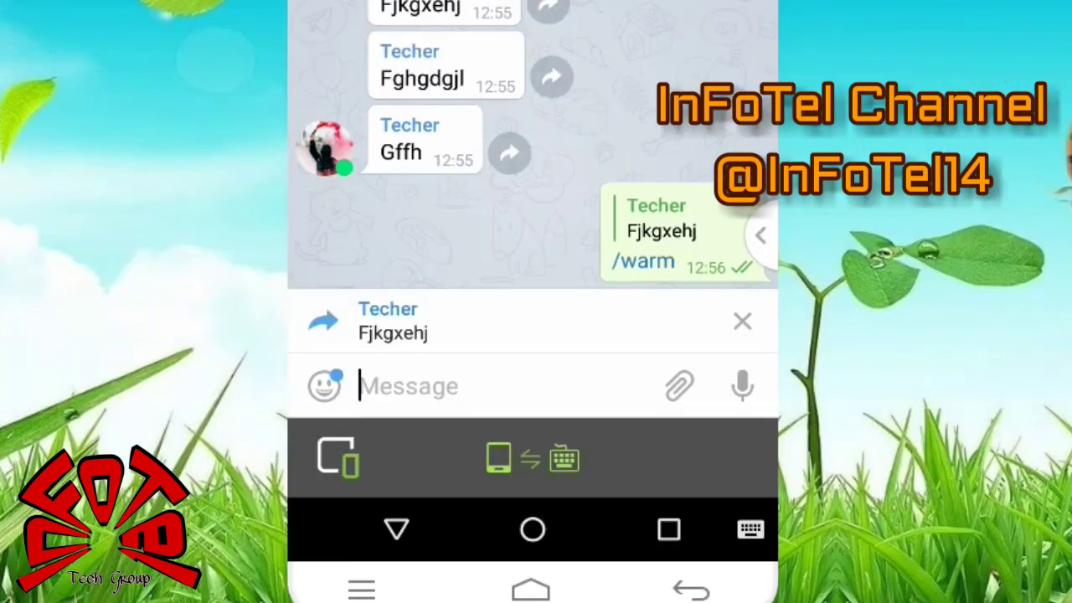
# Reply /warn to the member's messages until 5/5 warnings gets them banned
pyautogui.write('/')
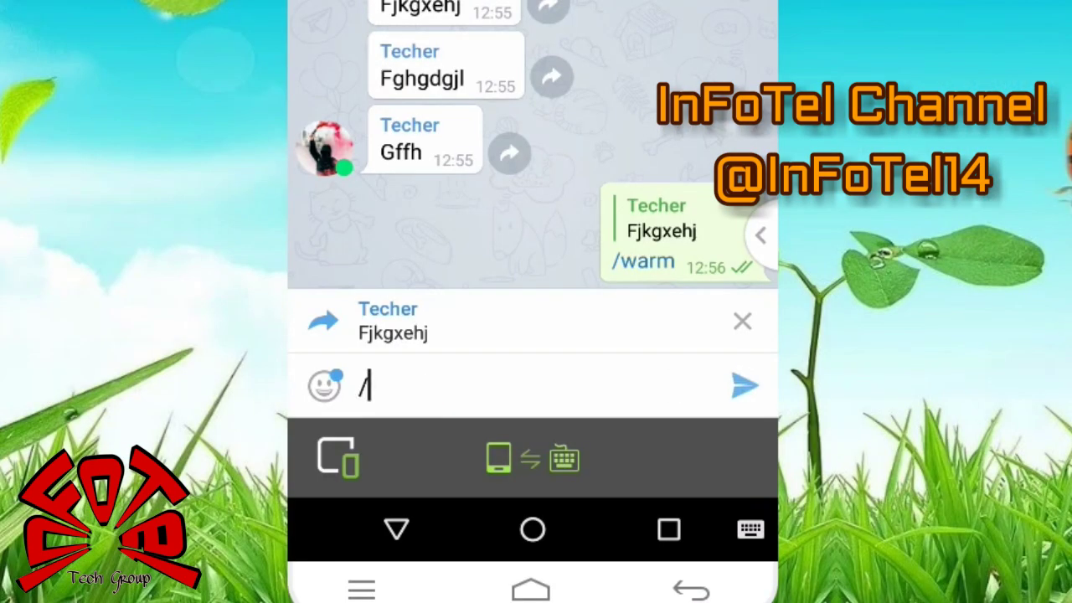
pyautogui.write('warn')
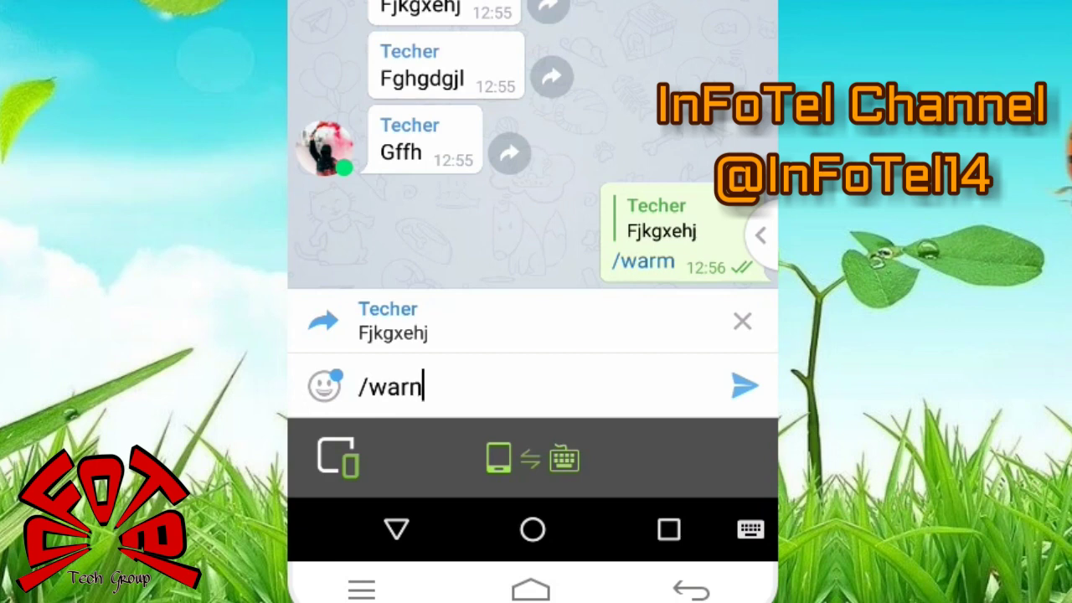
pyautogui.click(743, 385)
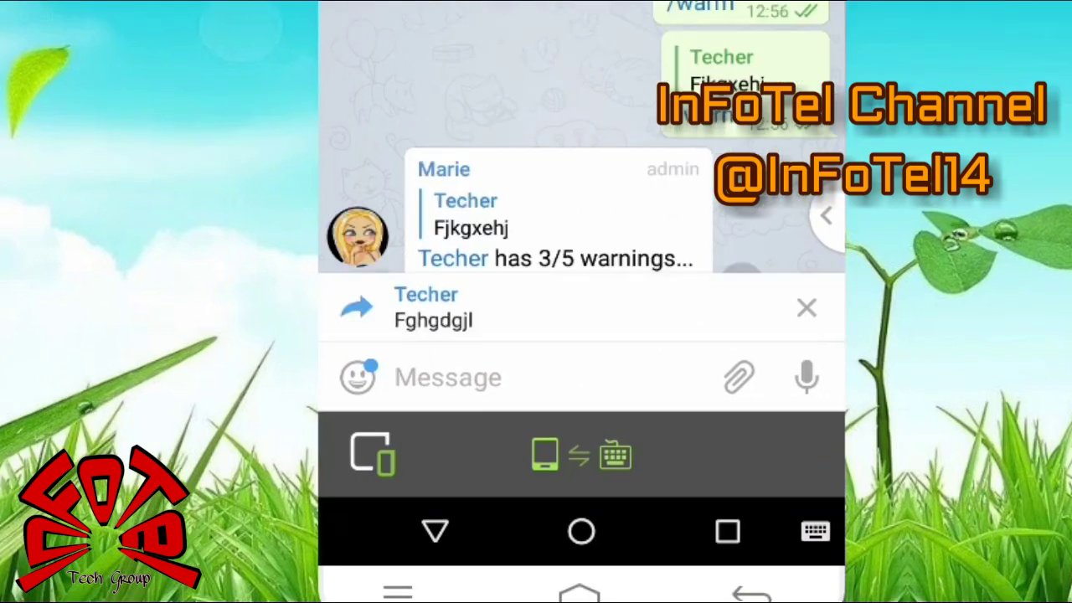
pyautogui.write('/warn')
pyautogui.press('Return')
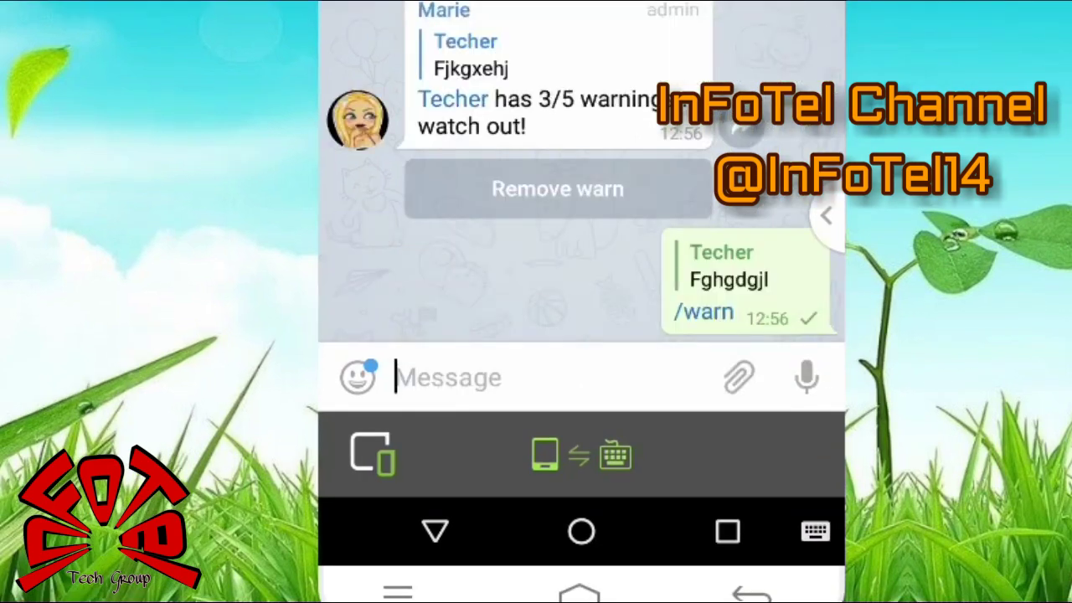
pyautogui.scroll(5, 578, 210)
pyautogui.moveTo(519, 31); pyautogui.dragTo(402, 31)
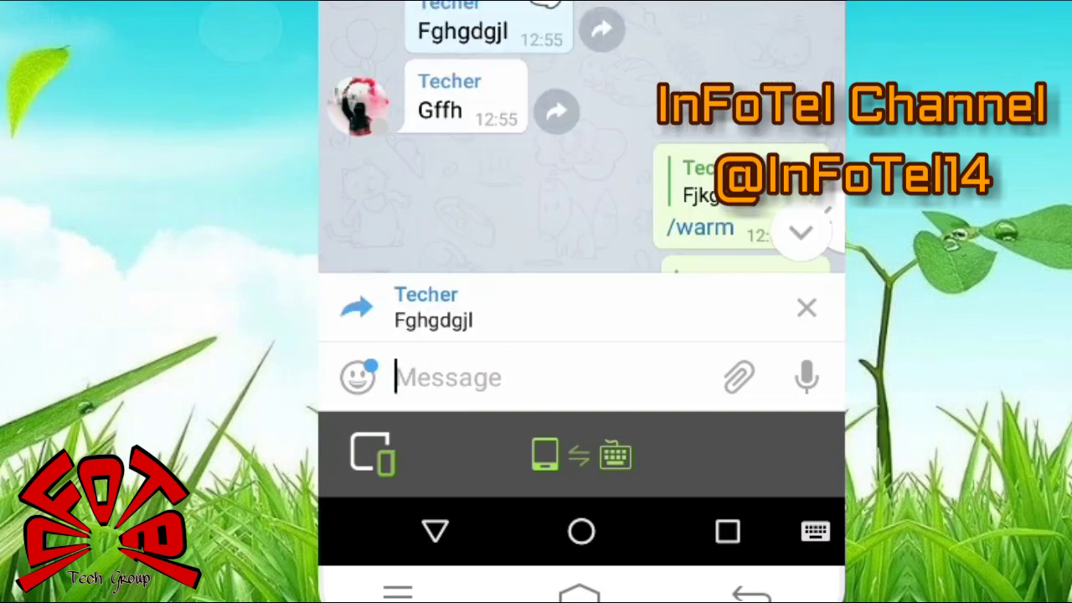
pyautogui.write('/warm')
pyautogui.press('Return')
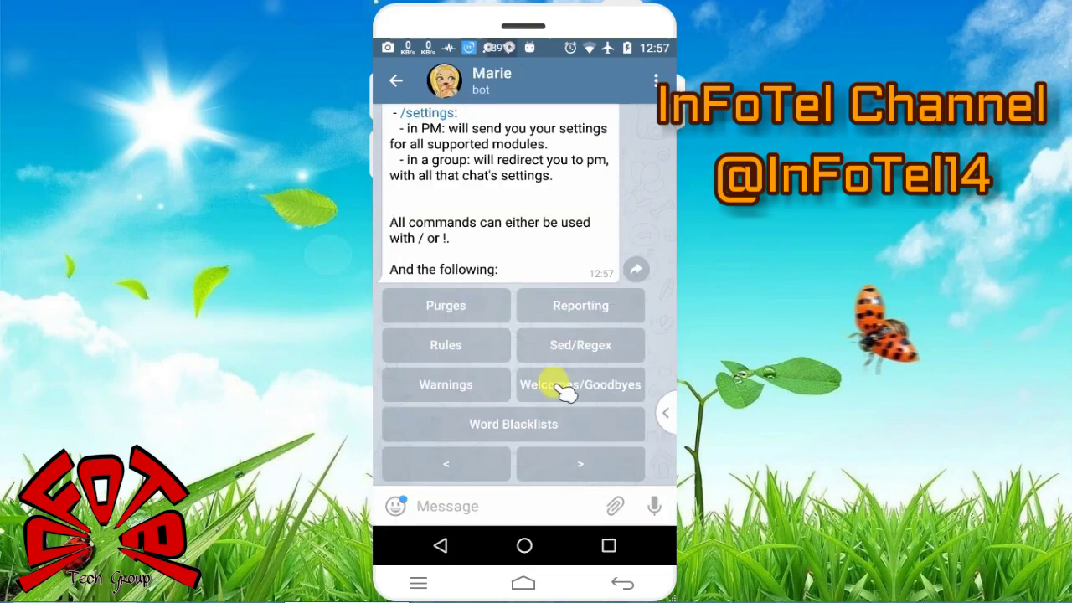
# Set the group welcome message to 'hai welcome infotel group' with /setwelcome
pyautogui.click(555, 385)
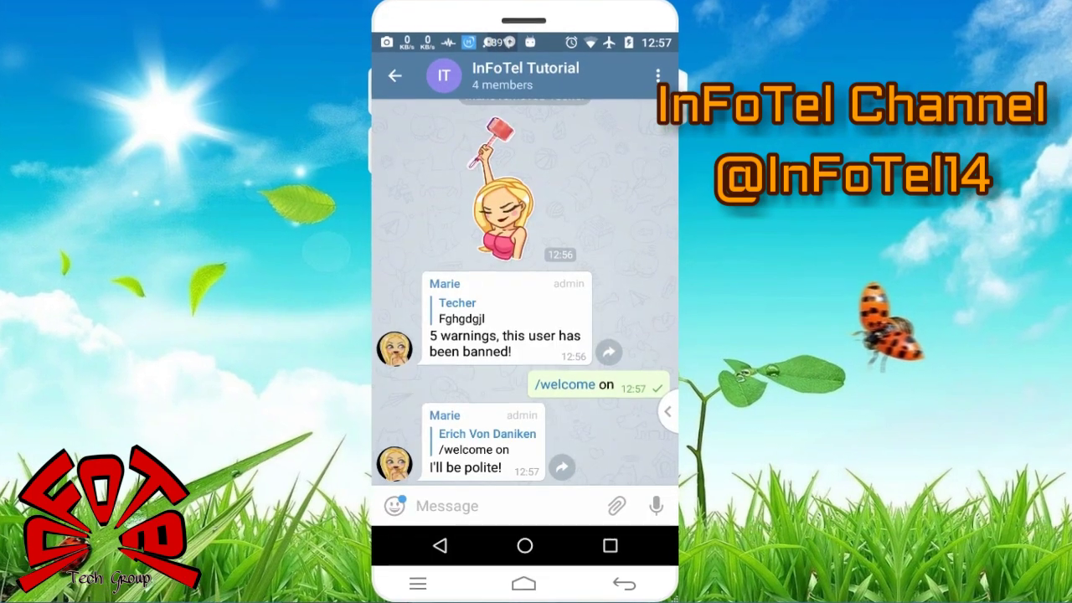
pyautogui.write('/set')
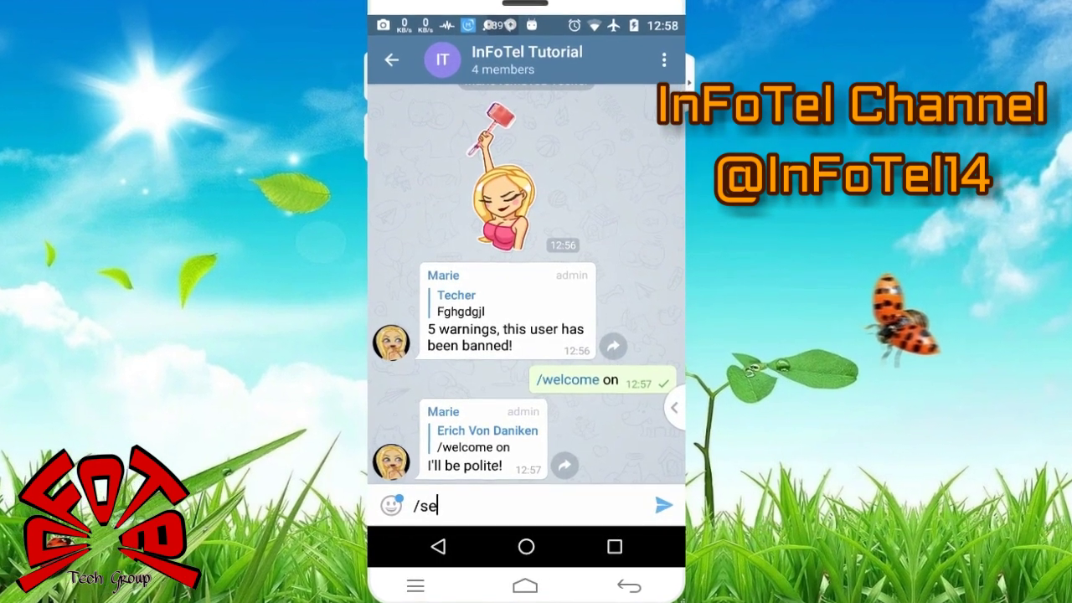
pyautogui.write('welcome')
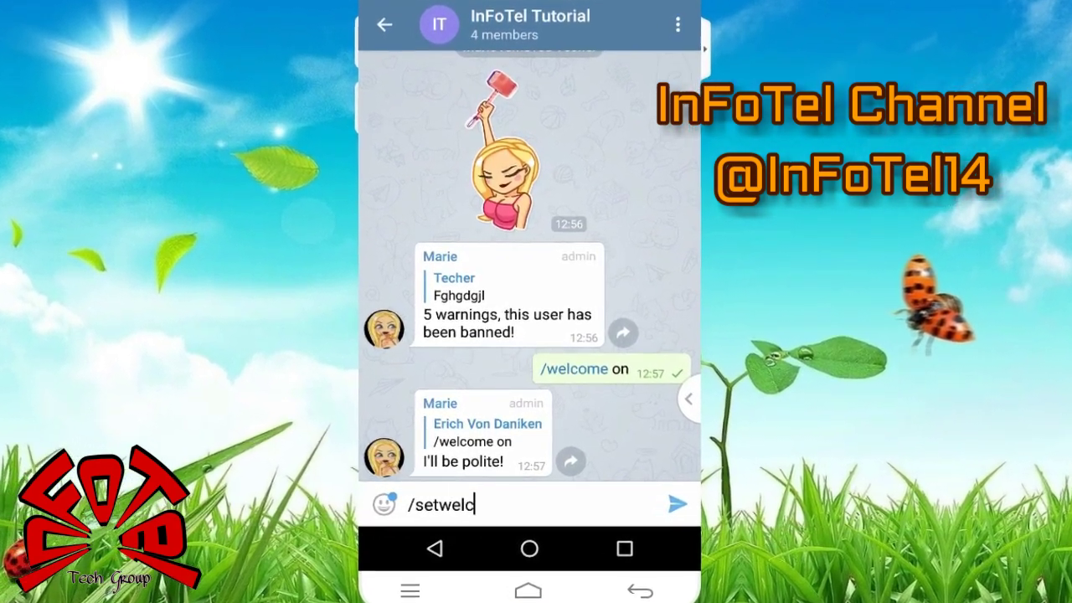
pyautogui.write('e')
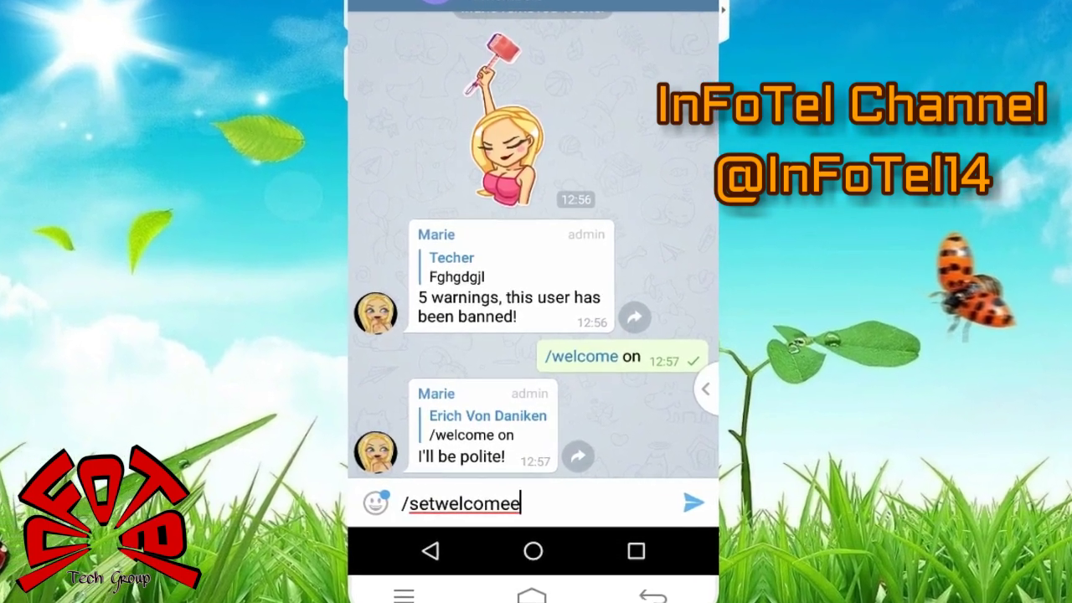
pyautogui.press('BackSpace')
pyautogui.press('BackSpace')
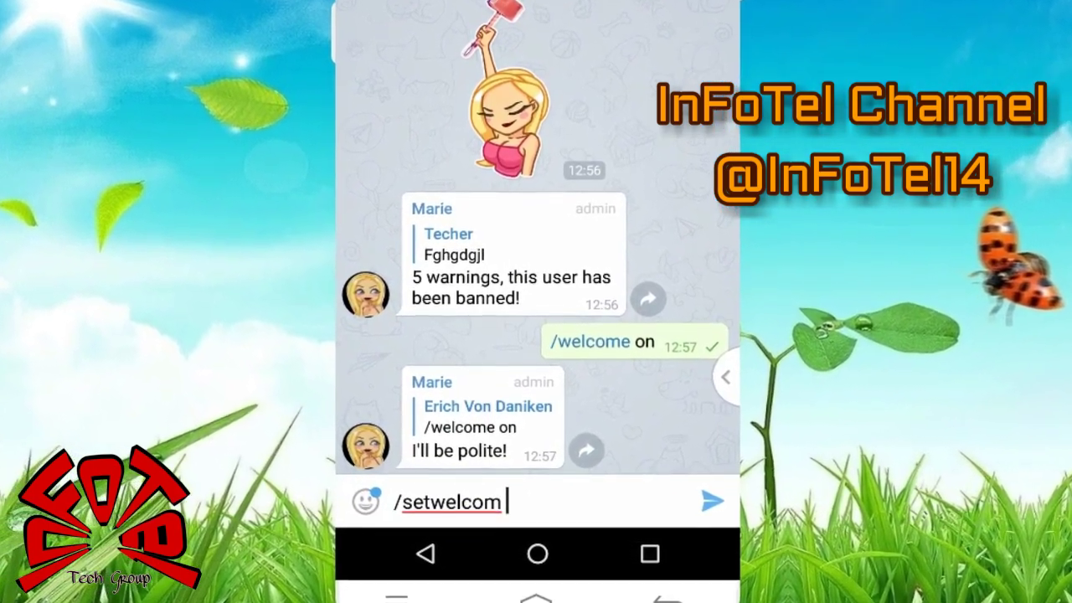
pyautogui.press('BackSpace')
pyautogui.press('BackSpace')
pyautogui.write('e')
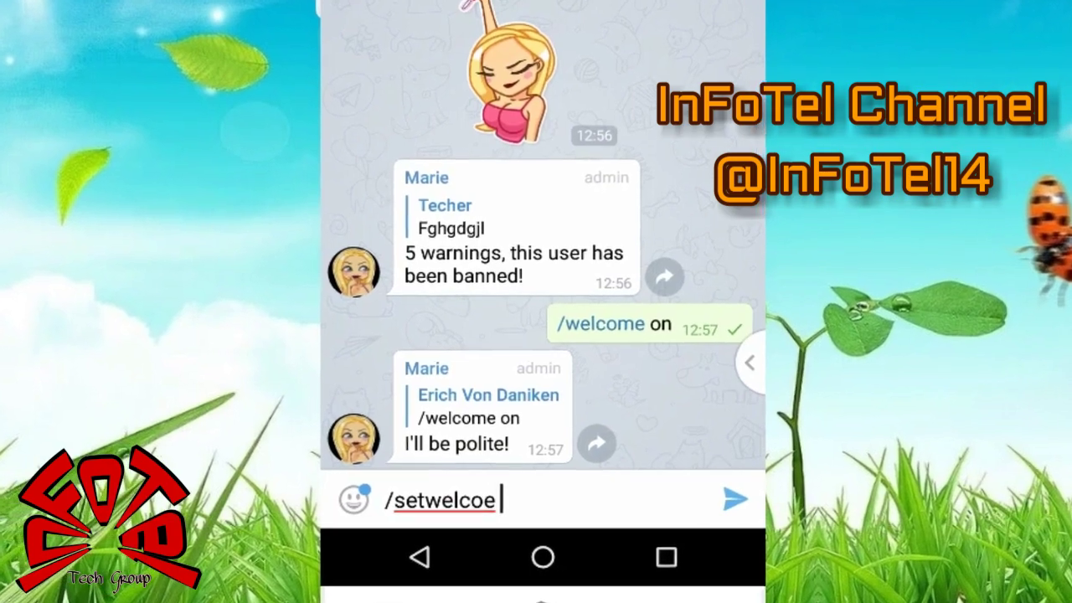
pyautogui.press('BackSpace')
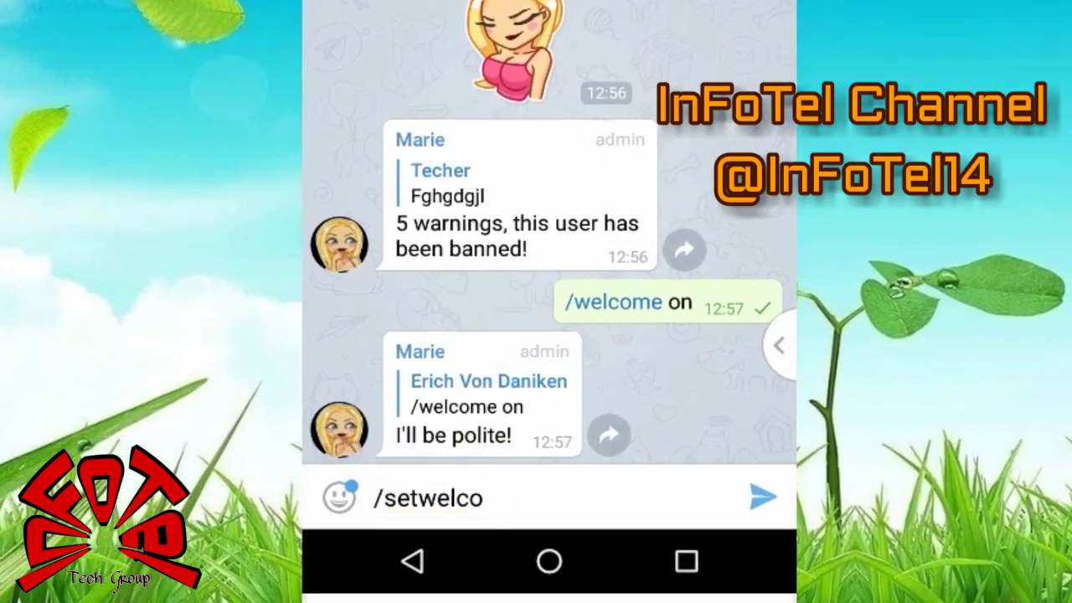
pyautogui.write('me')
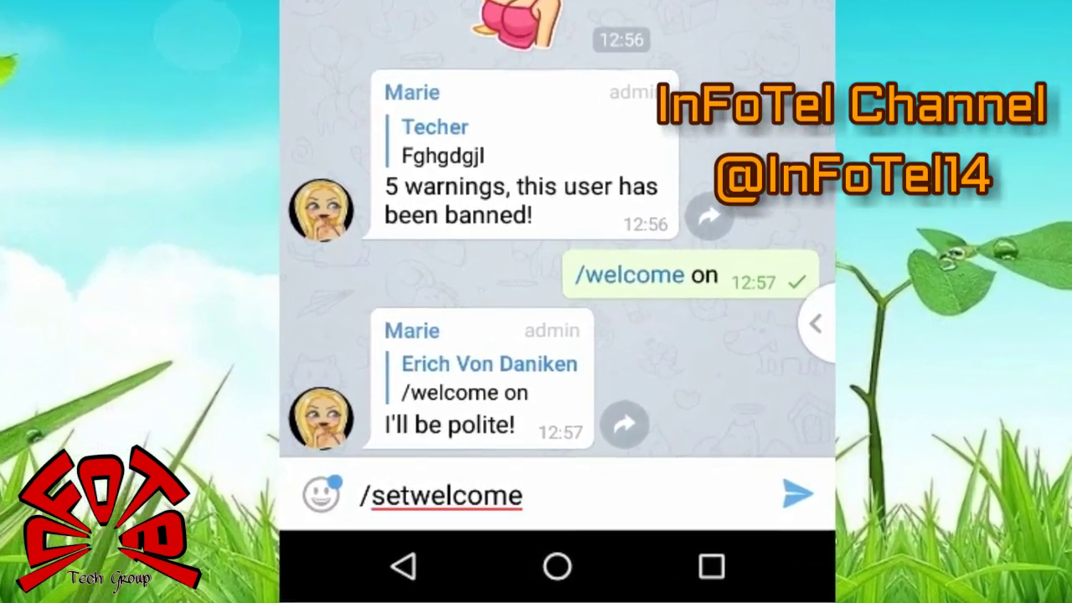
pyautogui.write(' hai')
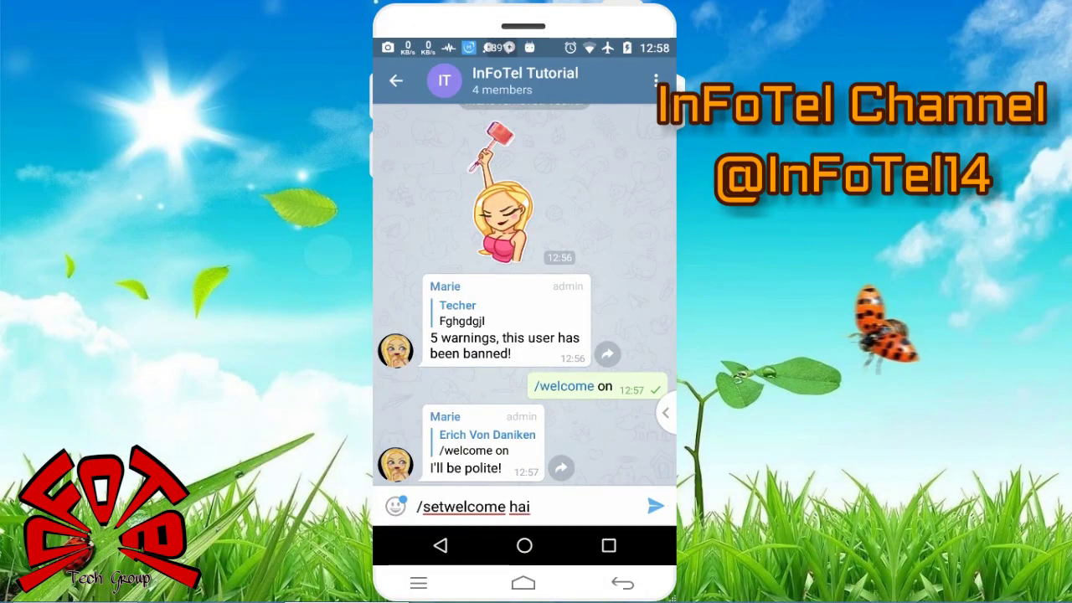
pyautogui.write(' welcome infotel group')
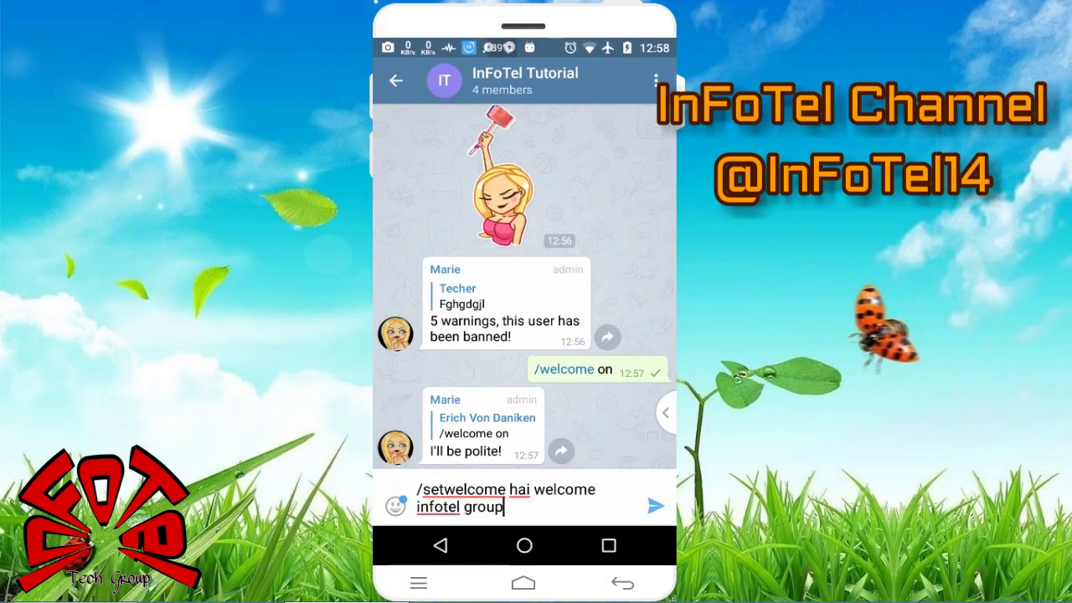
pyautogui.press('Return')
# Check the current welcome settings with /welcome
pyautogui.write('/welco')
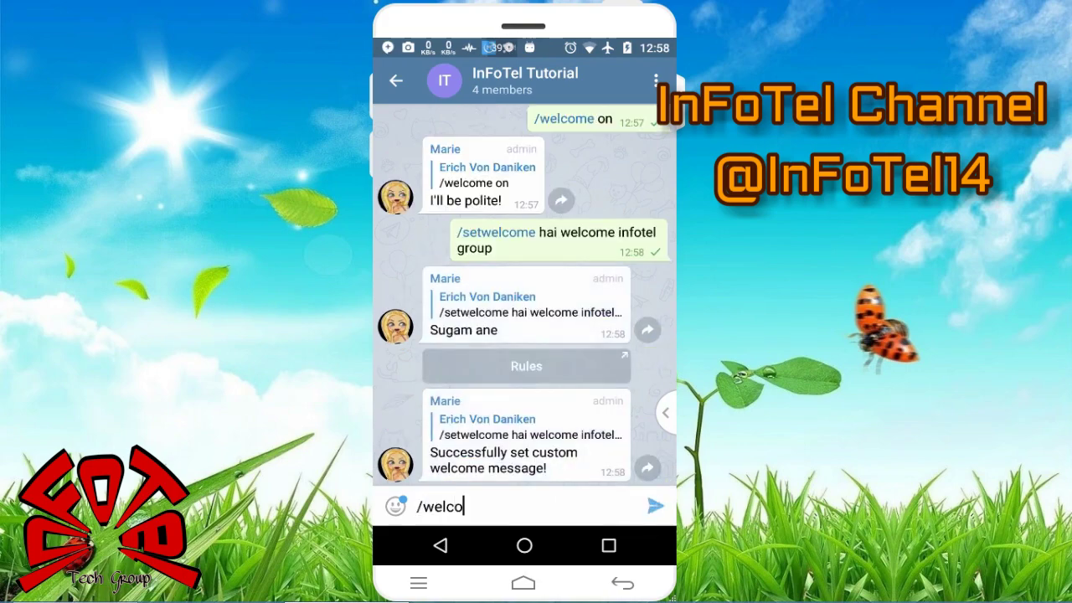
pyautogui.write('me')
pyautogui.press('Return')
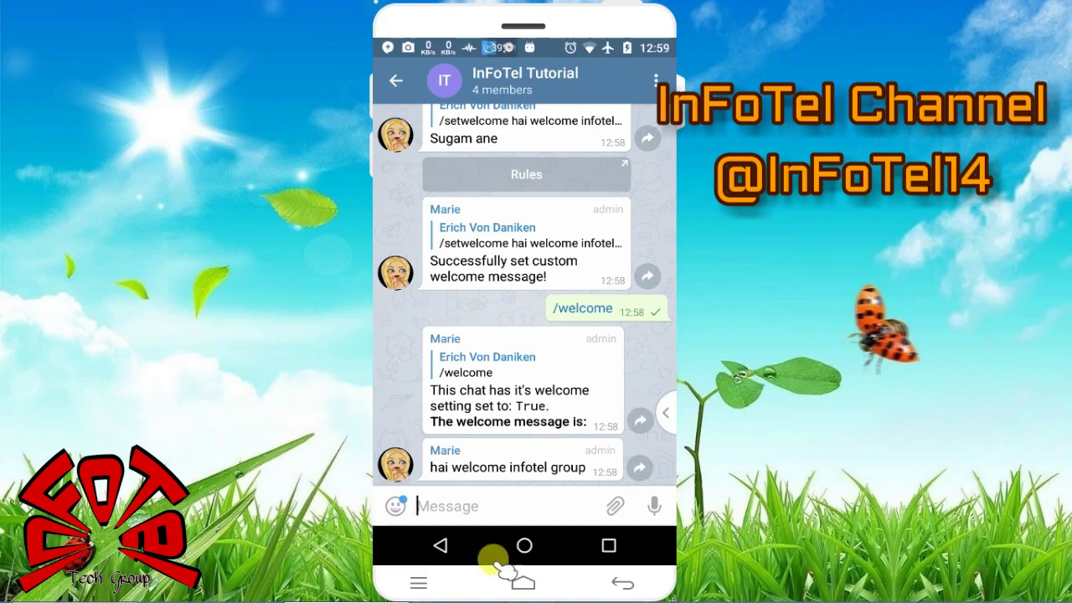
pyautogui.moveTo(478, 597)
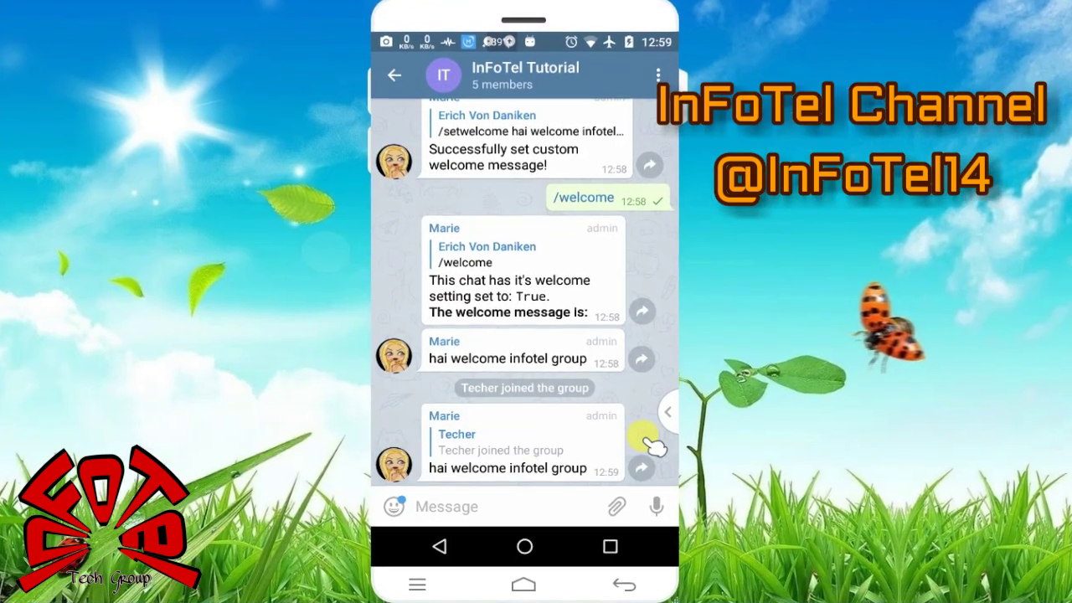
pyautogui.write('/')
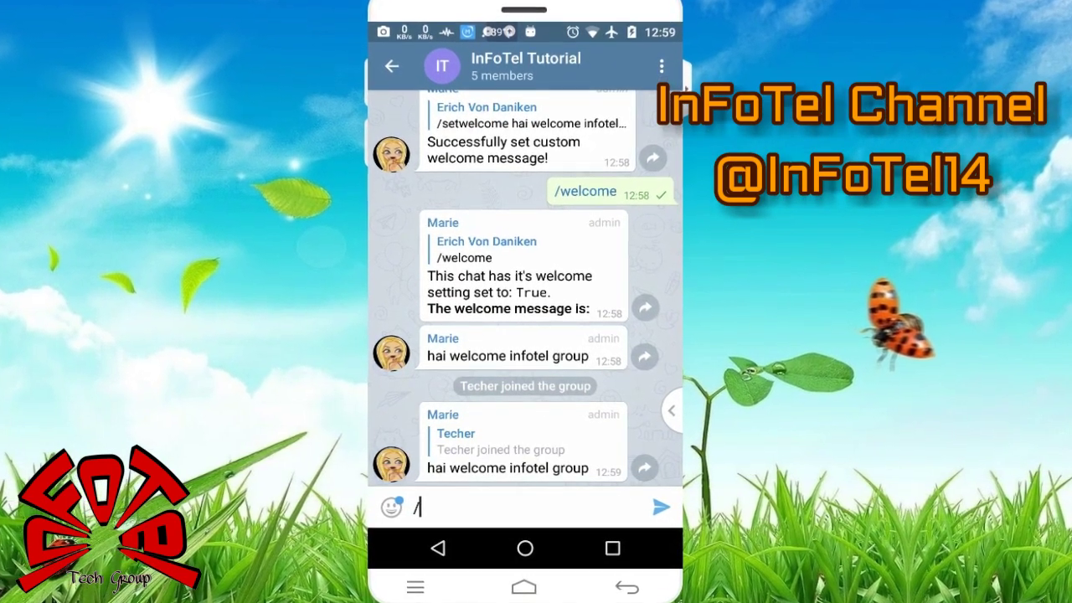
pyautogui.write('d')
# Send /setgoodbye with the goodbye message 'good by friends'
pyautogui.press('BackSpace')
pyautogui.write('setgoodby')
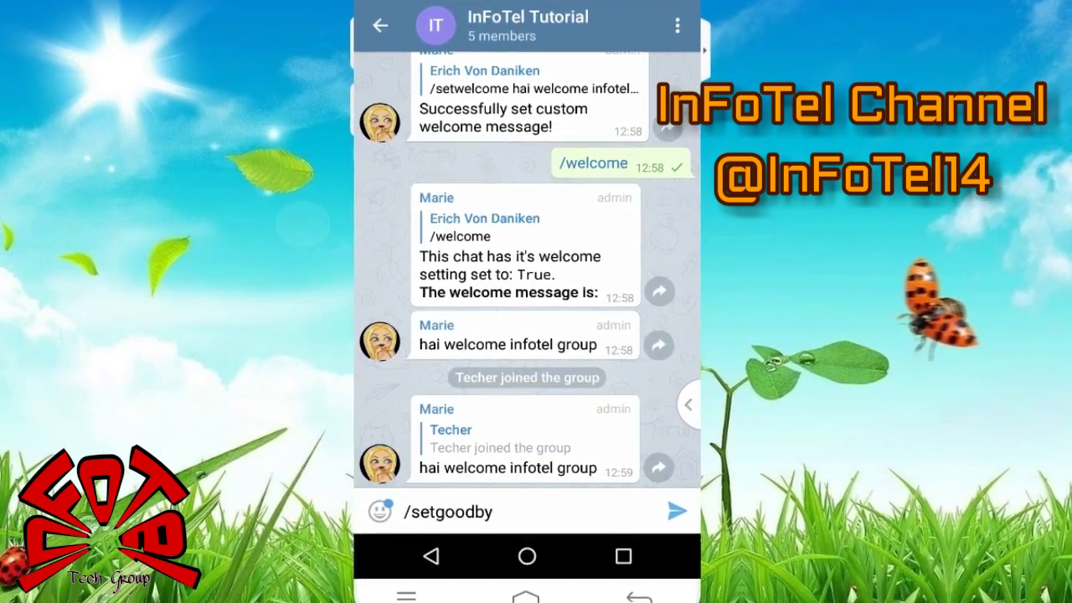
pyautogui.write('e')
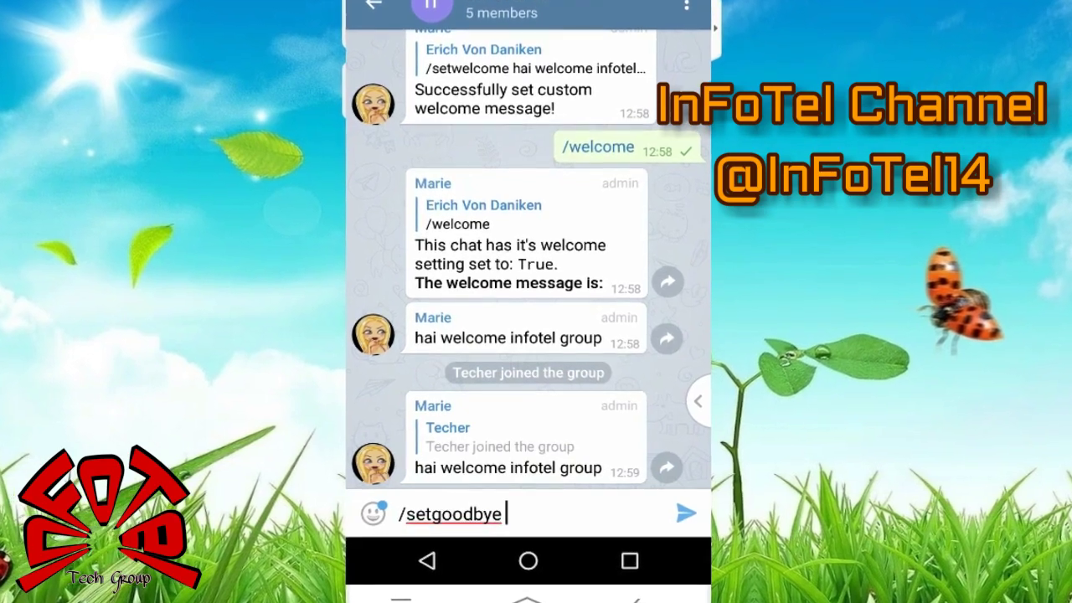
pyautogui.write(' h')
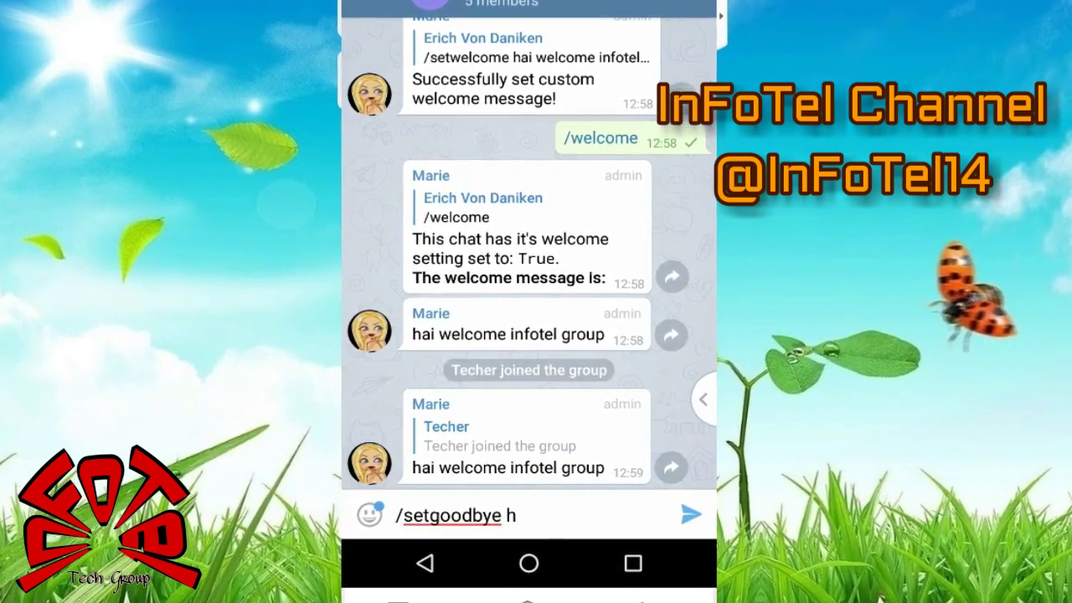
pyautogui.press('BackSpace')
pyautogui.write('goo')
pyautogui.write('d b')
pyautogui.write('y fro')
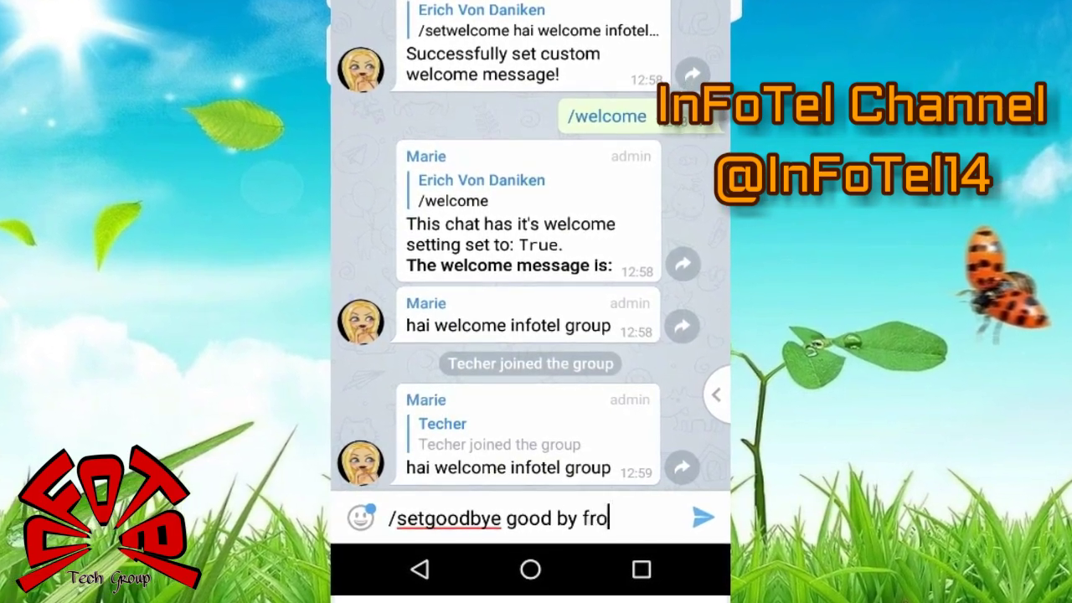
pyautogui.press('BackSpace')
pyautogui.write('iends')
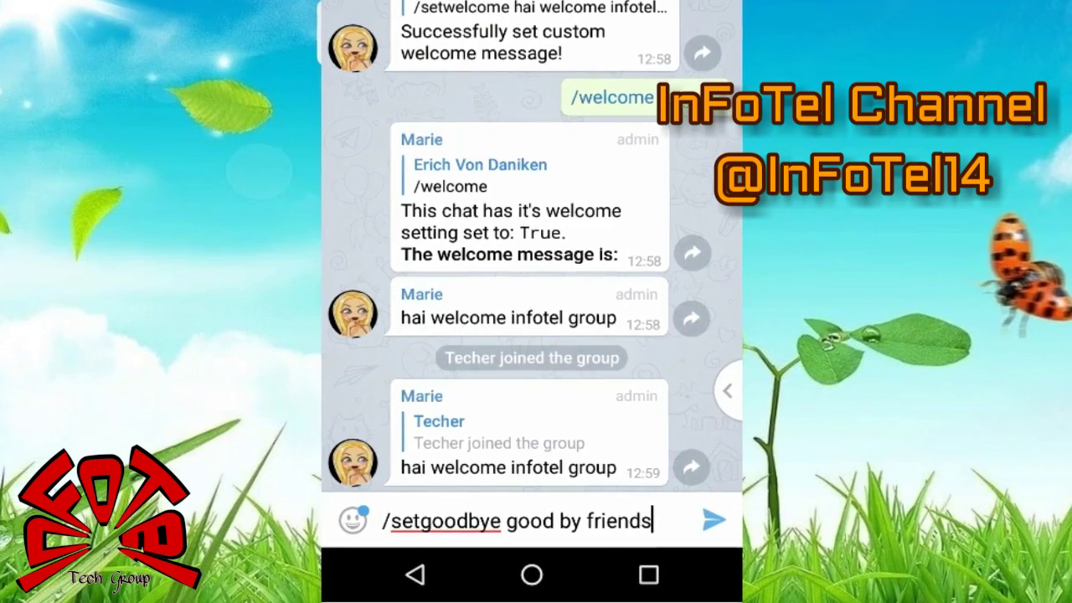
pyautogui.press('Return')
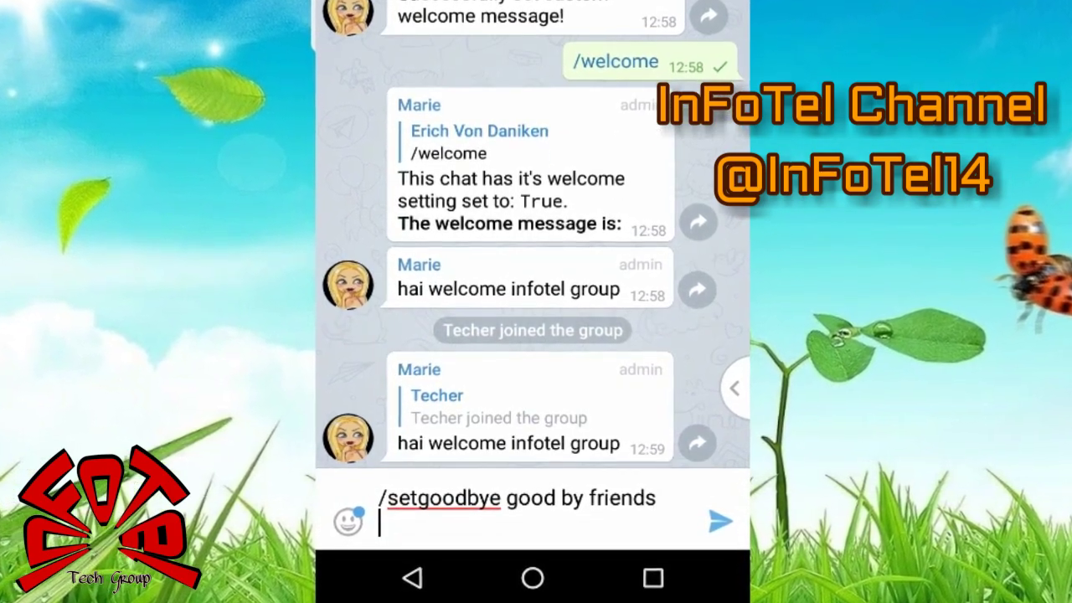
pyautogui.click(722, 520)
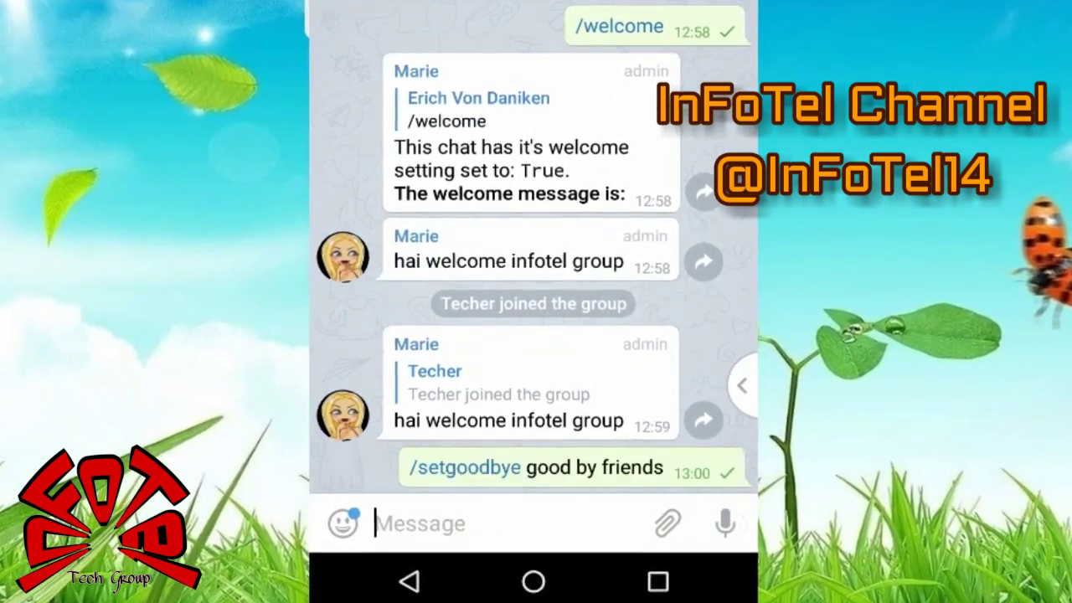